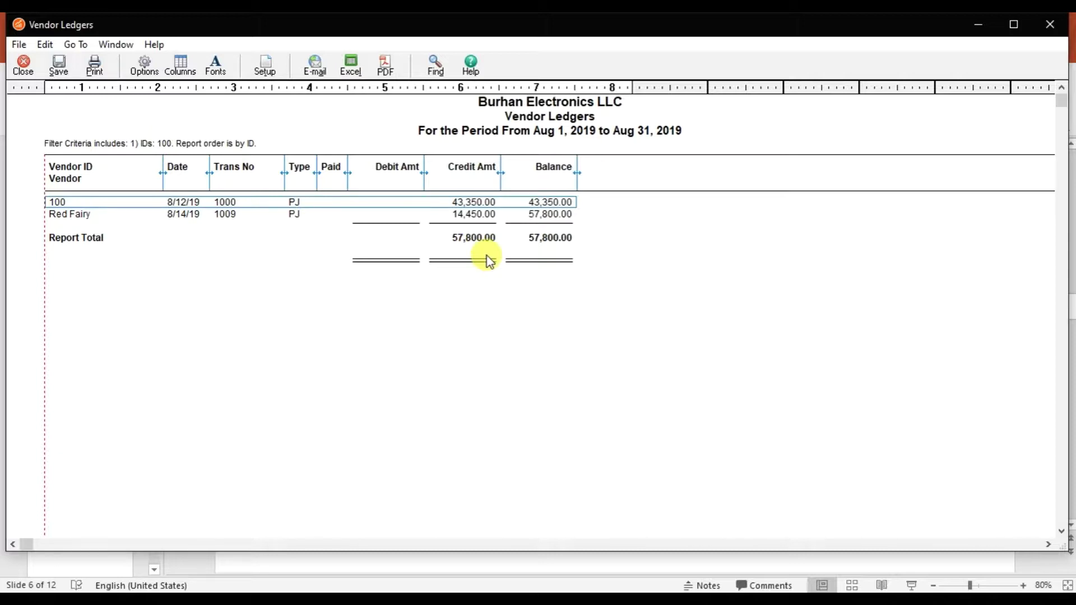
Review PowerPoint slide 6, then close the Vendor Ledgers and Select a Report windows in Sage.
key("alt+Tab")
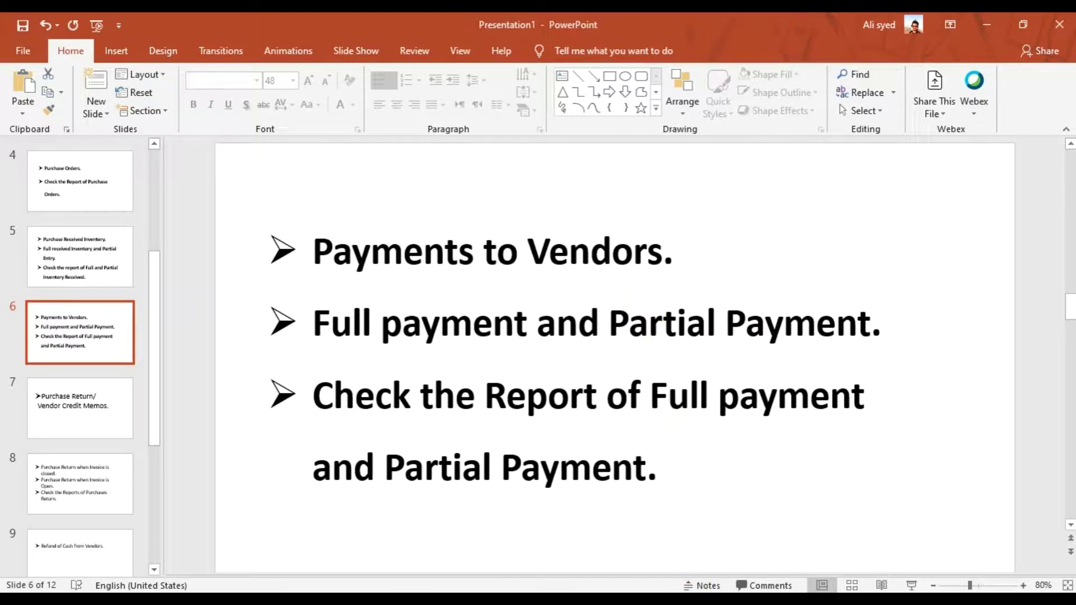
mouse_move(693, 589)
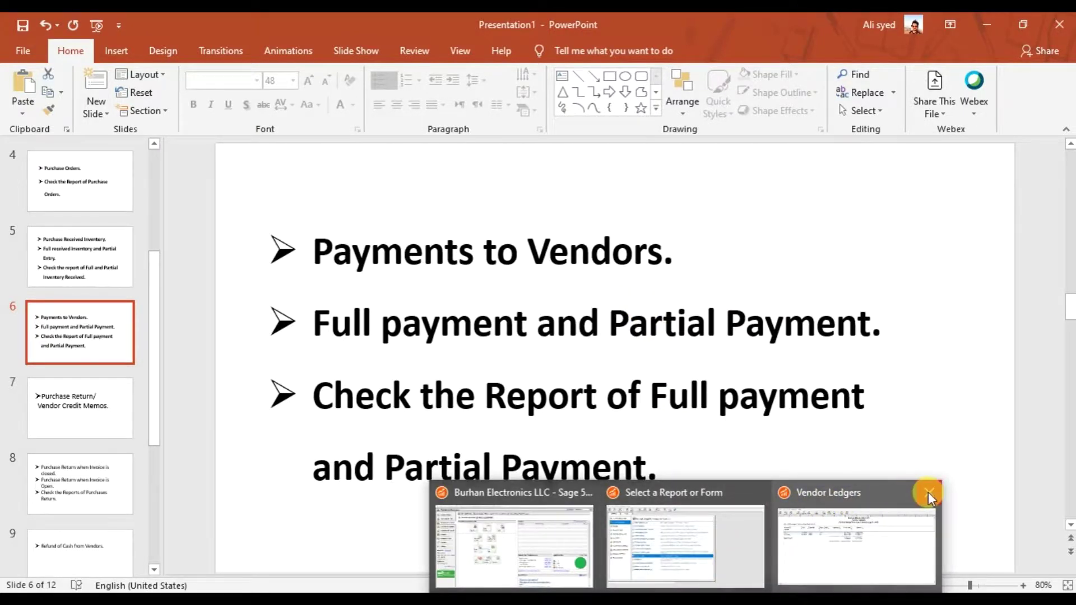
left_click(928, 491)
left_click(845, 498)
left_click(707, 536)
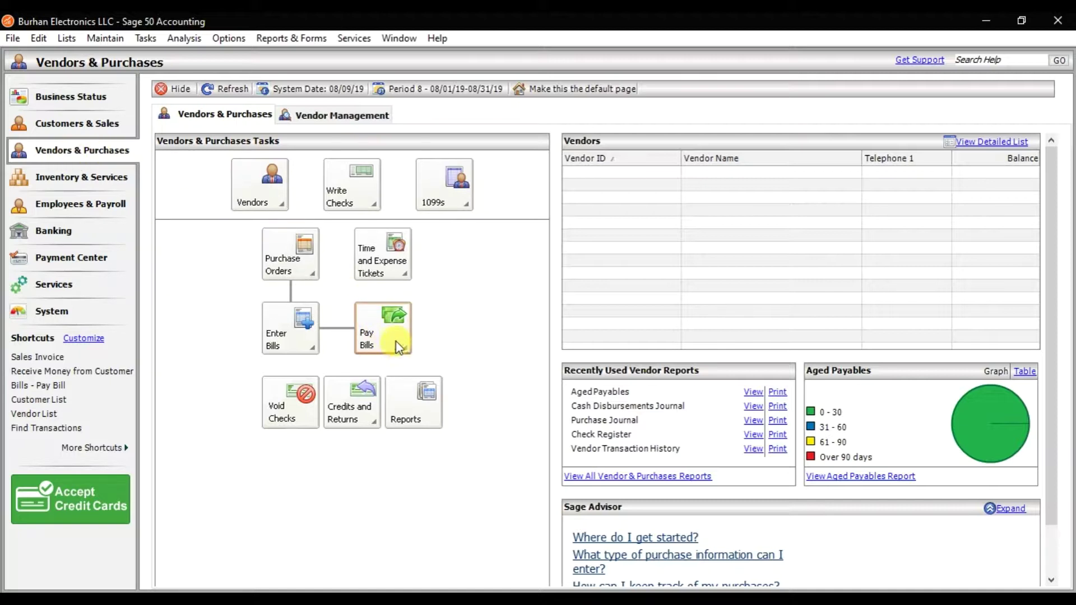
Start a new payment from Tasks > Payments, keeping Cash on Hand (101) as the cash account.
left_click(144, 41)
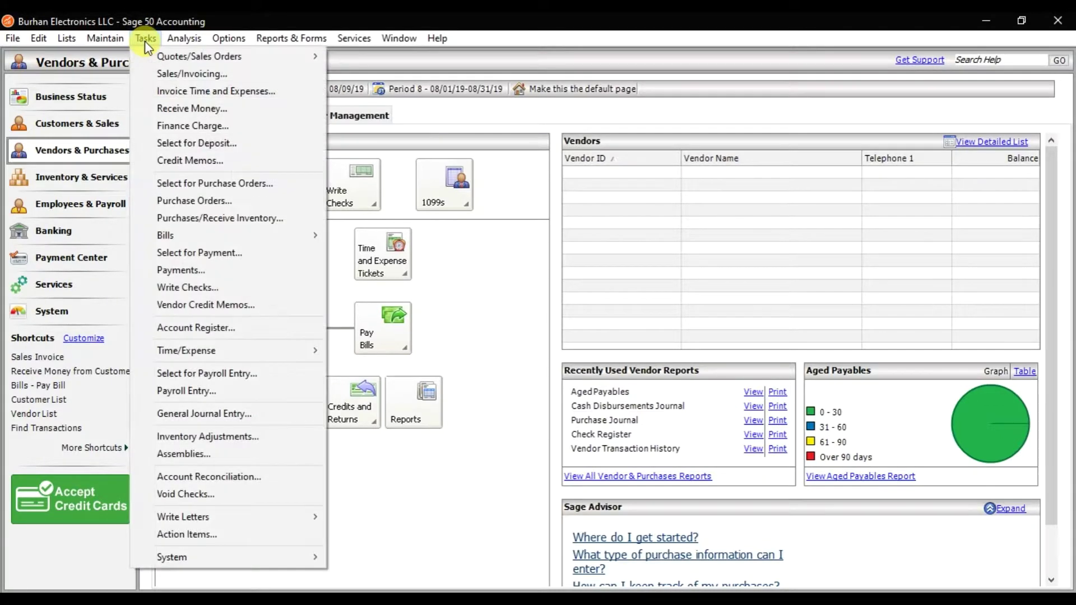
left_click(175, 270)
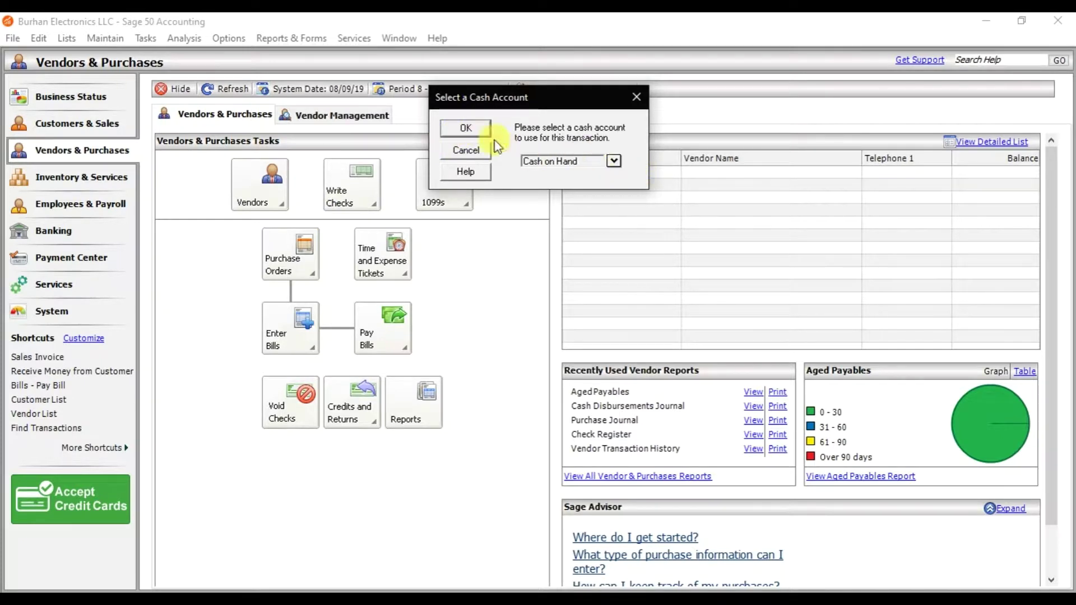
left_click(466, 133)
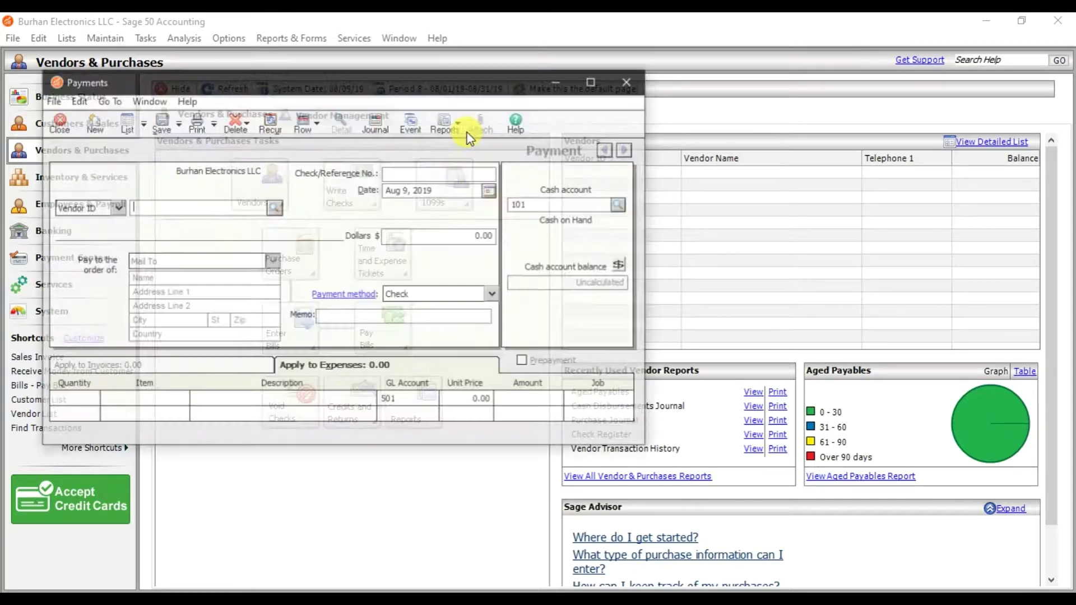
Maximize the Payments window and select vendor 100 Red Fairy as the payee.
left_click(593, 81)
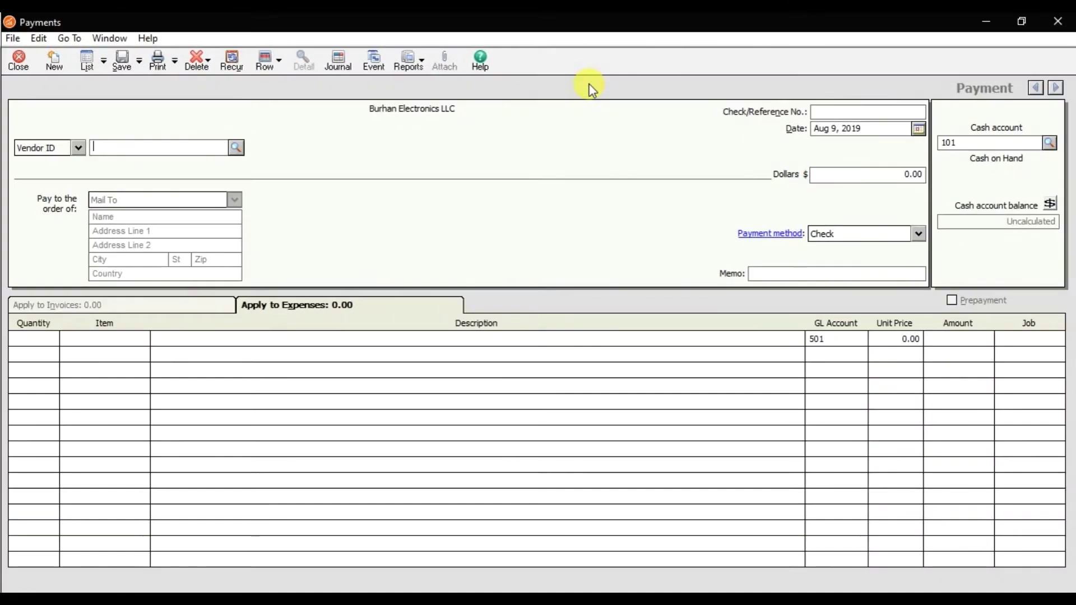
left_click(78, 149)
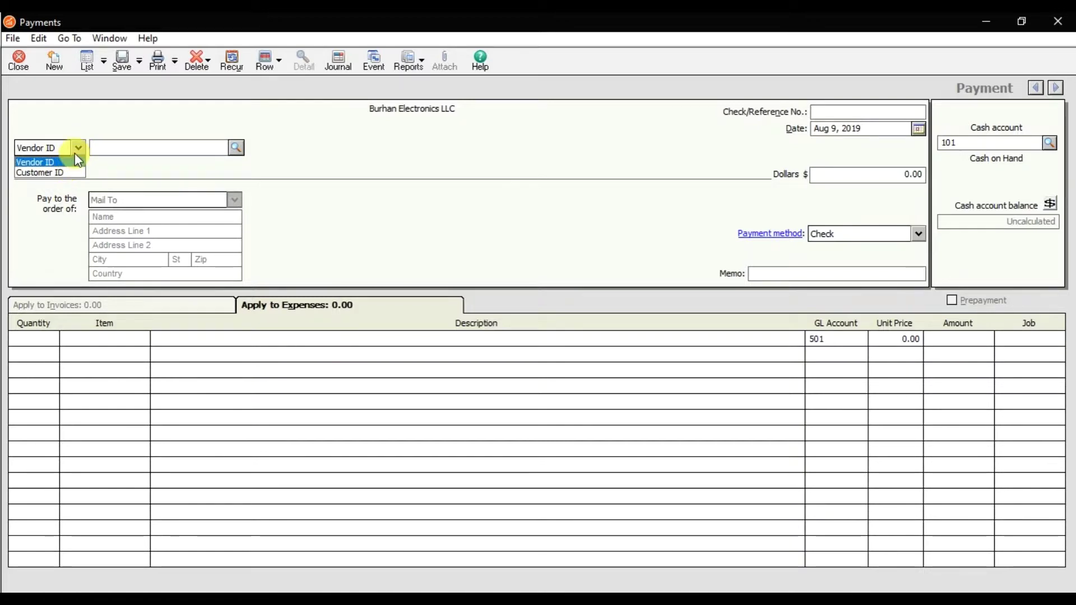
left_click(76, 157)
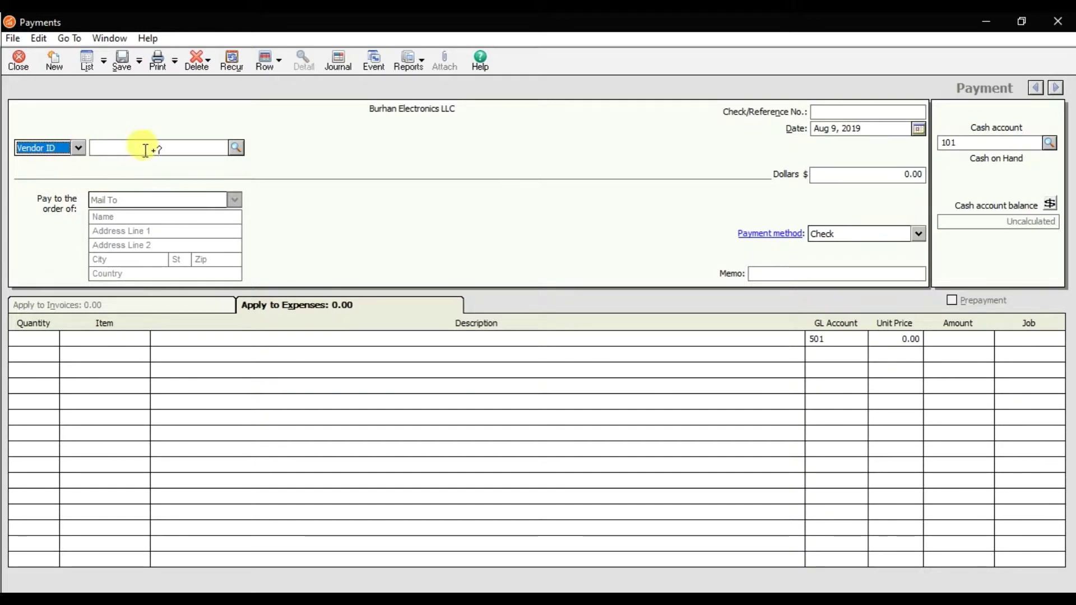
left_click(235, 148)
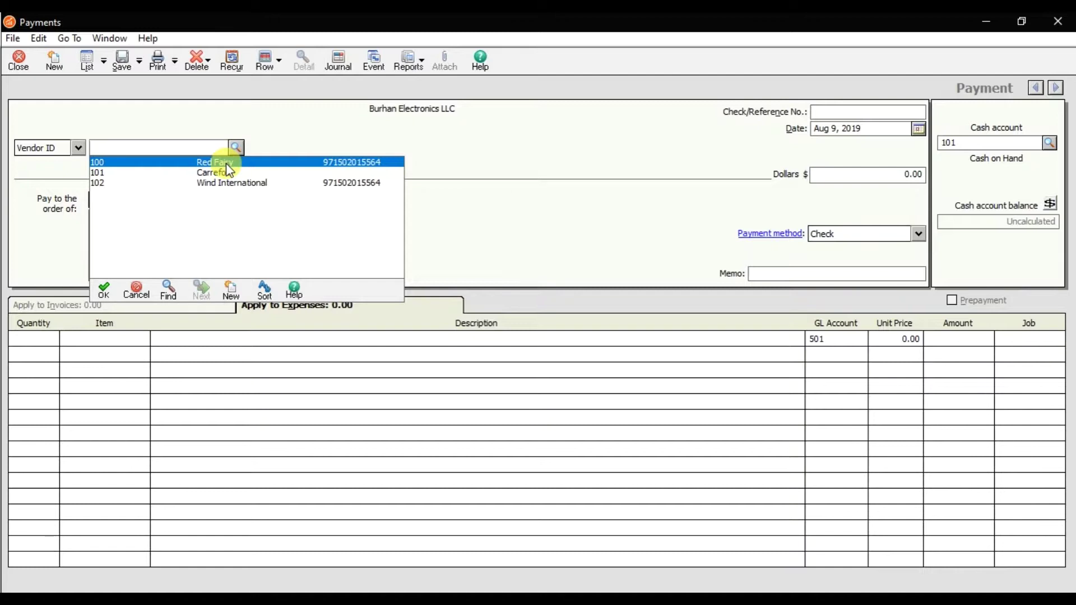
double_click(226, 163)
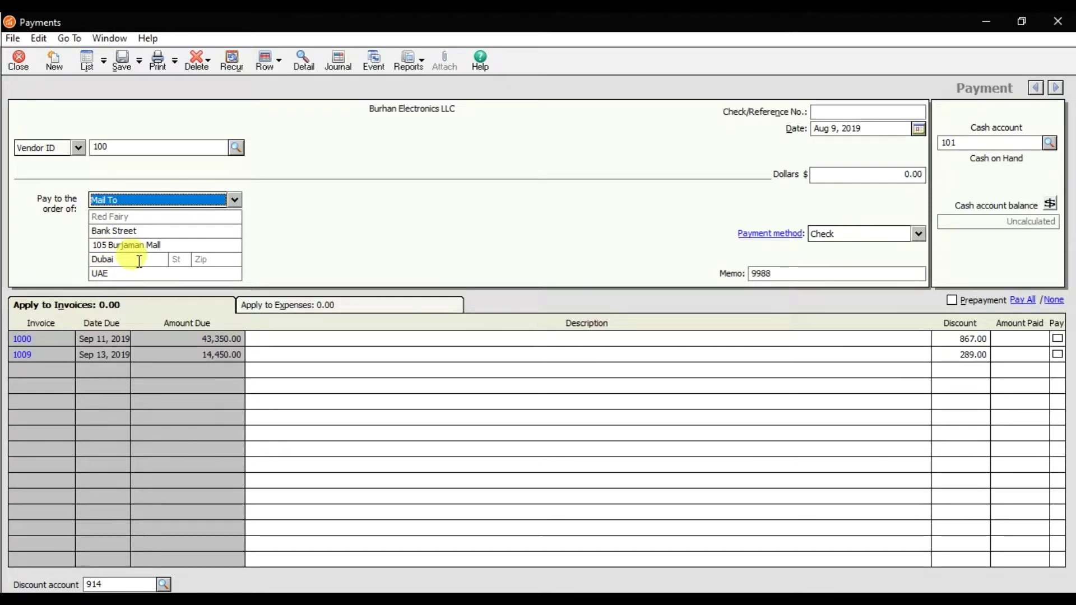
Enter check number 95522 and date the payment Sep 10, 2019.
left_click(826, 114)
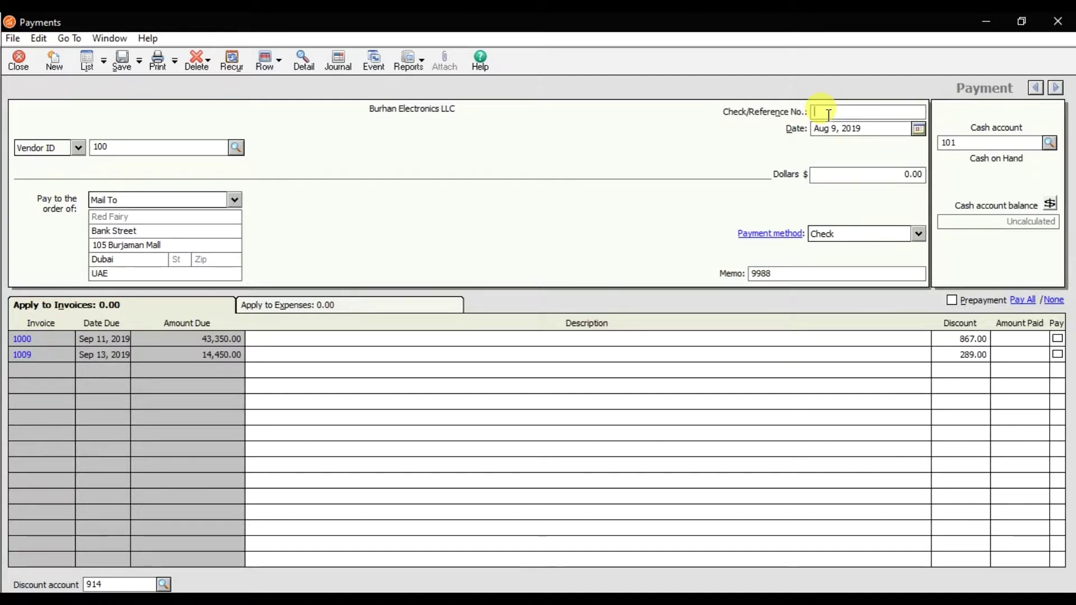
type("9")
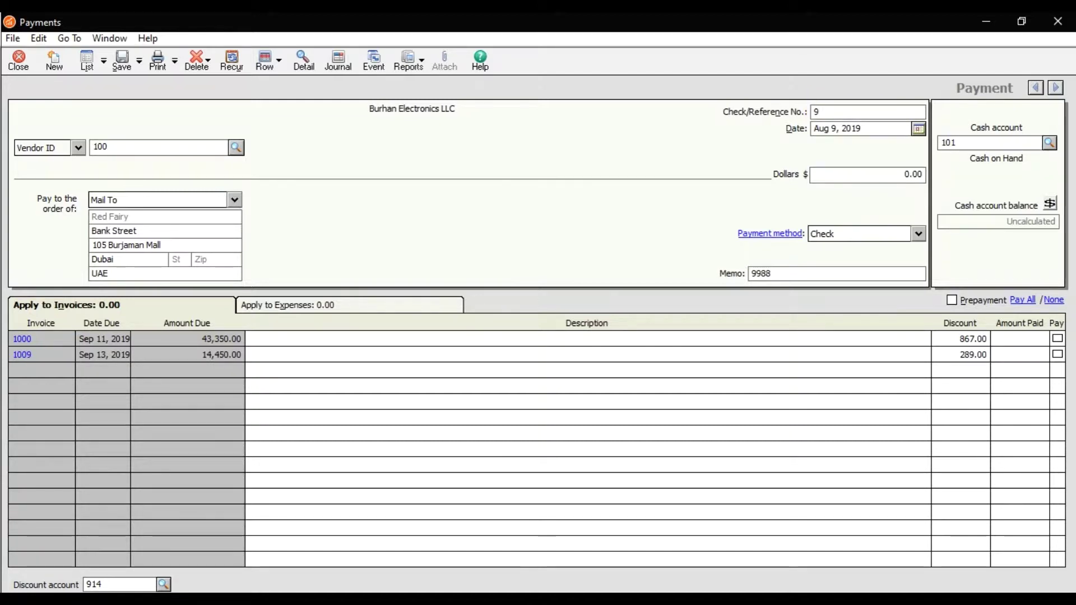
type("5522")
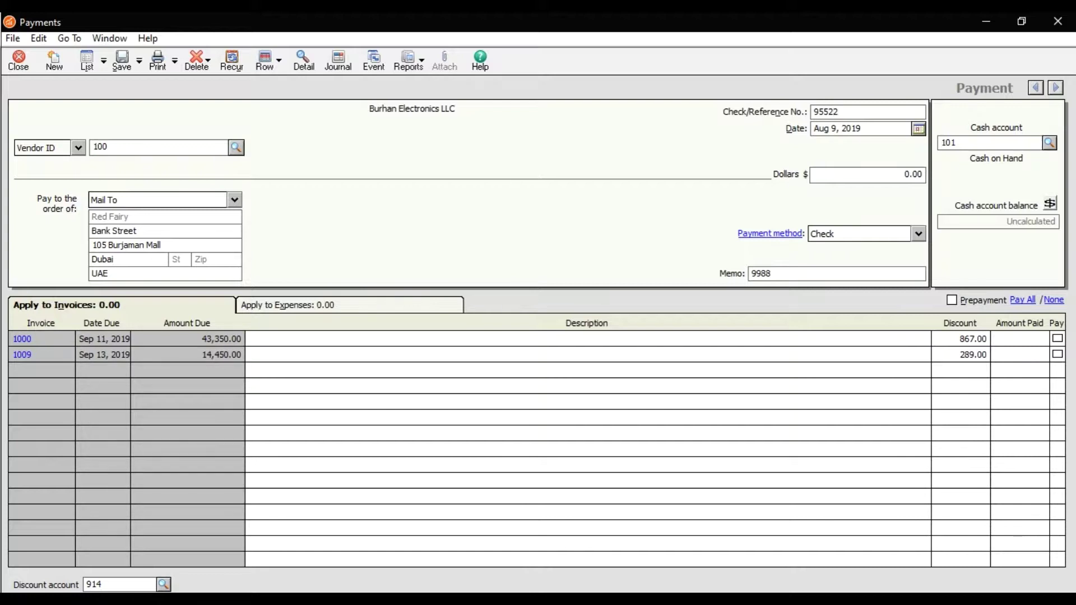
left_click(919, 136)
left_click(950, 169)
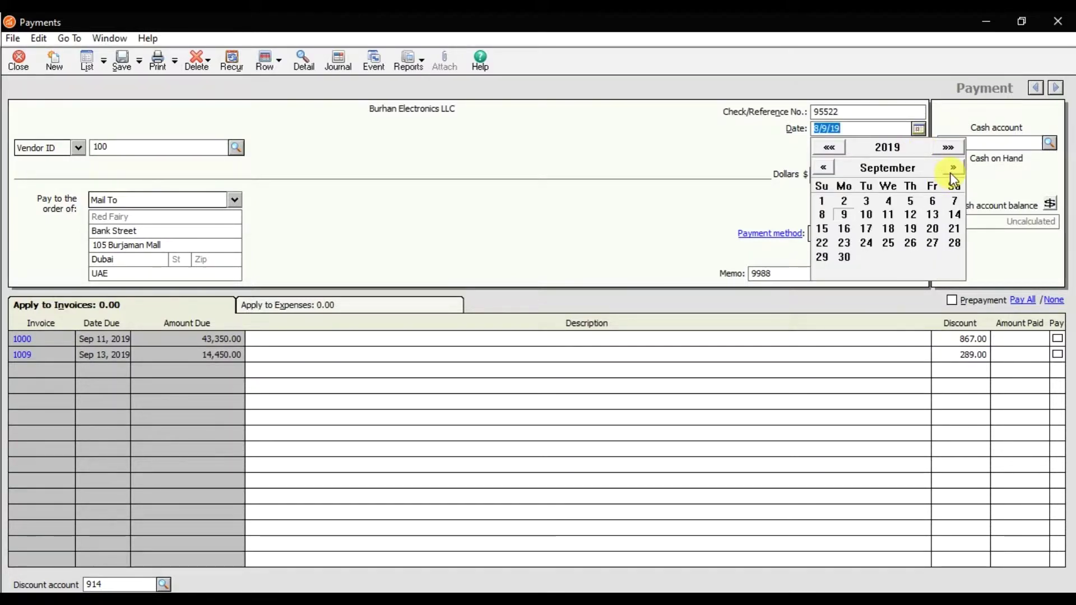
left_click(867, 216)
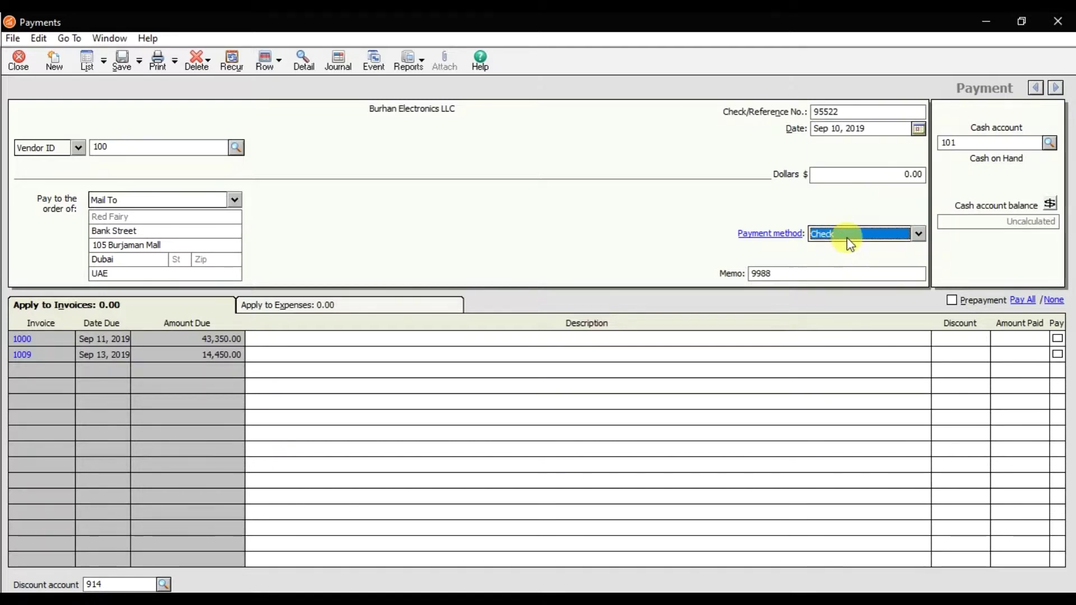
Keep Check as the payment method and pay from cash account 106 Dubai Islamic Bank.
left_click(866, 233)
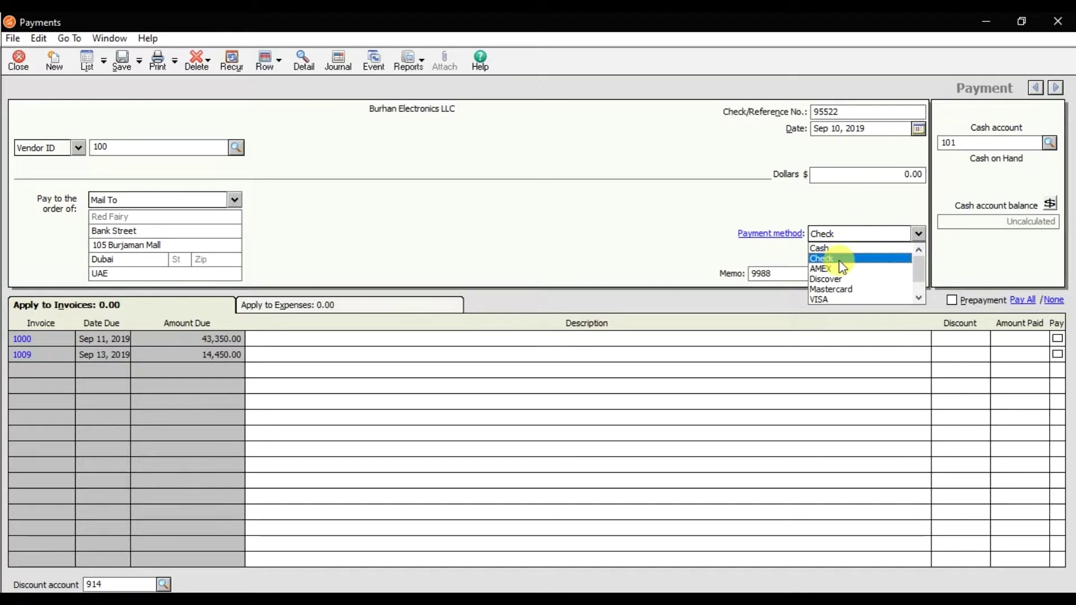
left_click(838, 260)
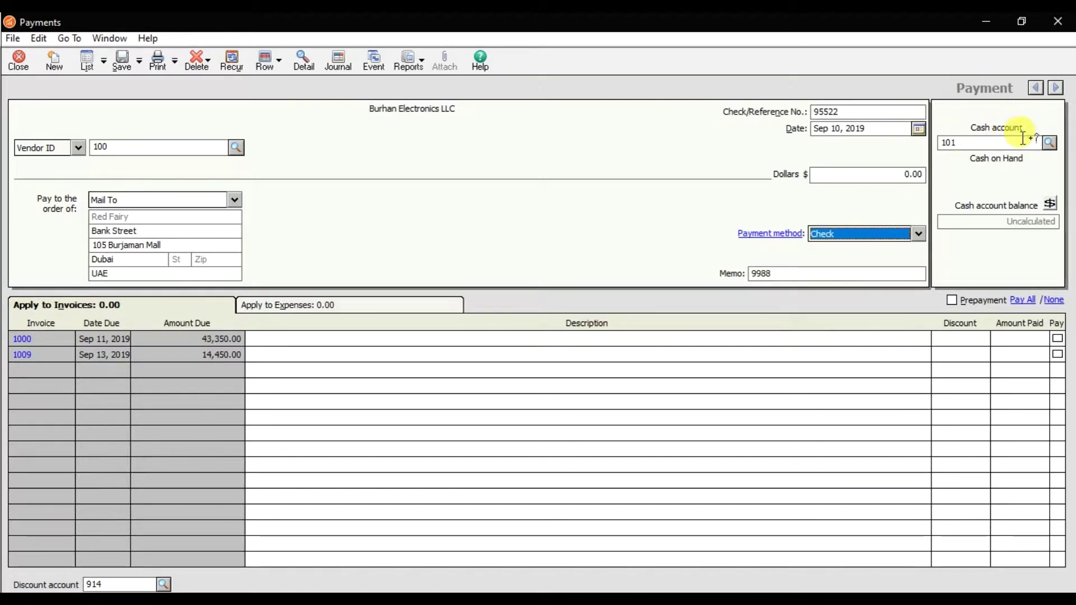
left_click(1049, 143)
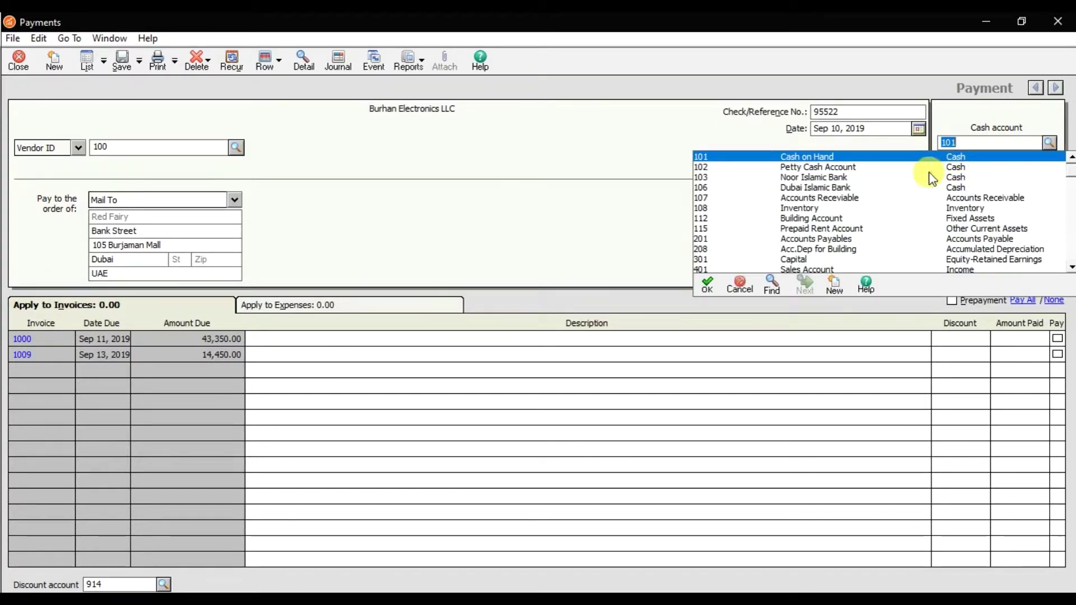
double_click(848, 188)
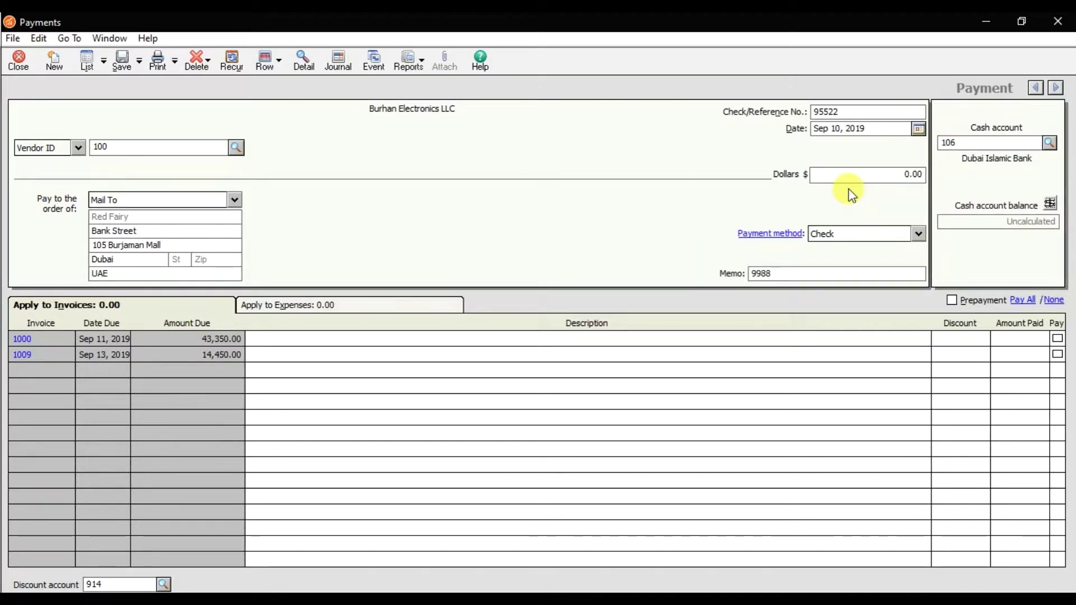
left_click(802, 274)
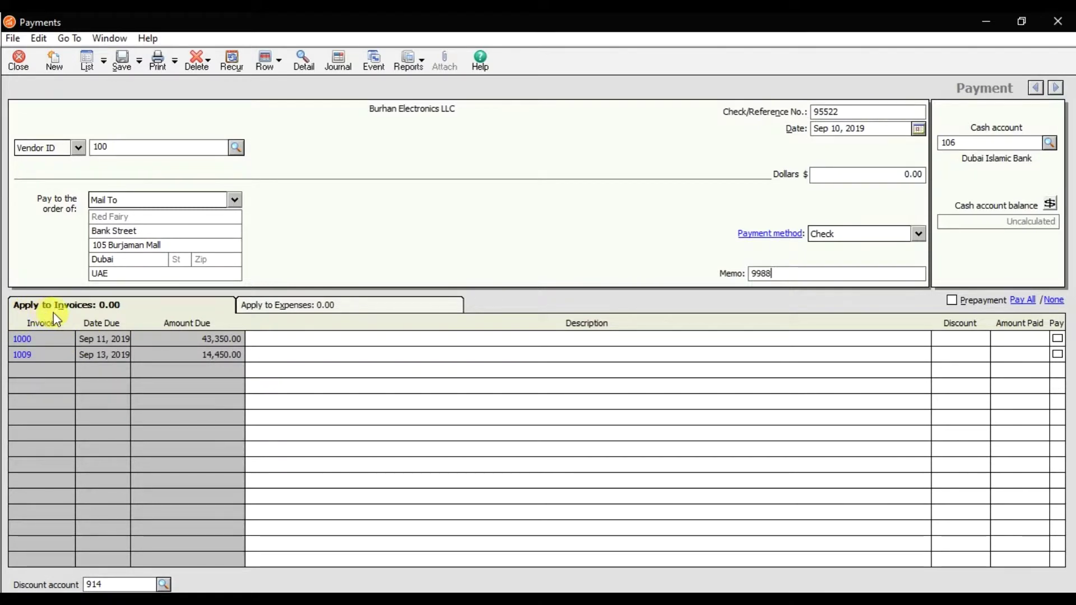
Enter 'Partial Payment to Red Fairy' as invoice 1000's description and move to its Amount Paid.
left_click(300, 309)
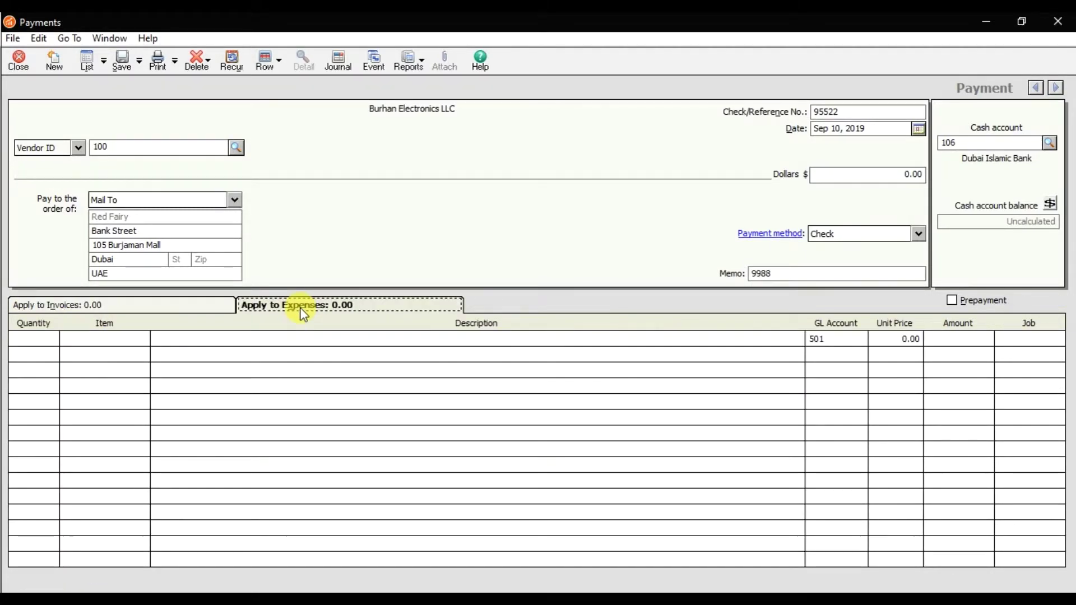
left_click(178, 314)
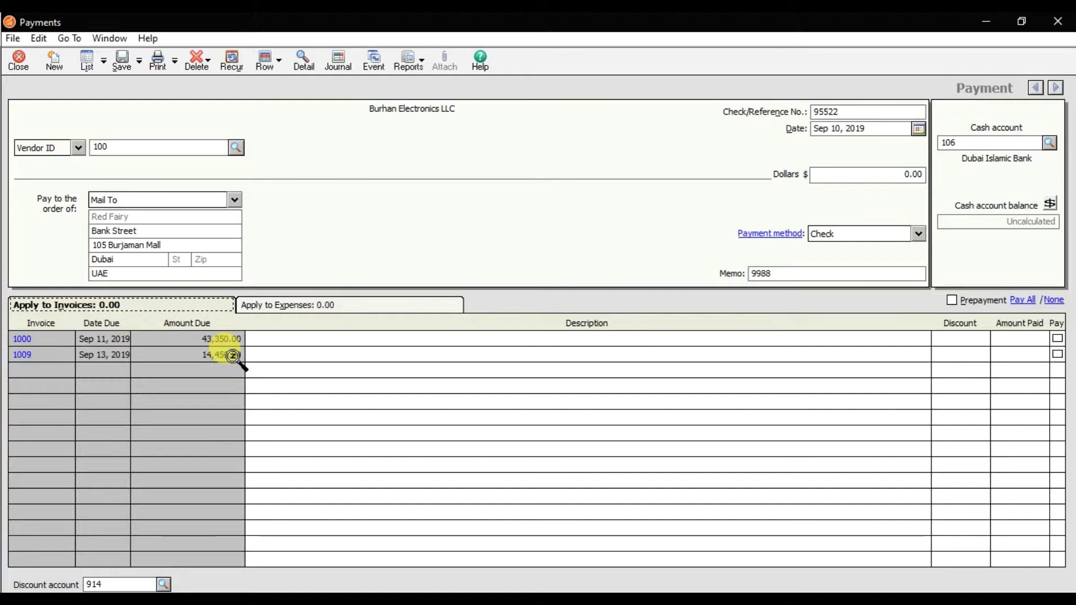
left_click(315, 339)
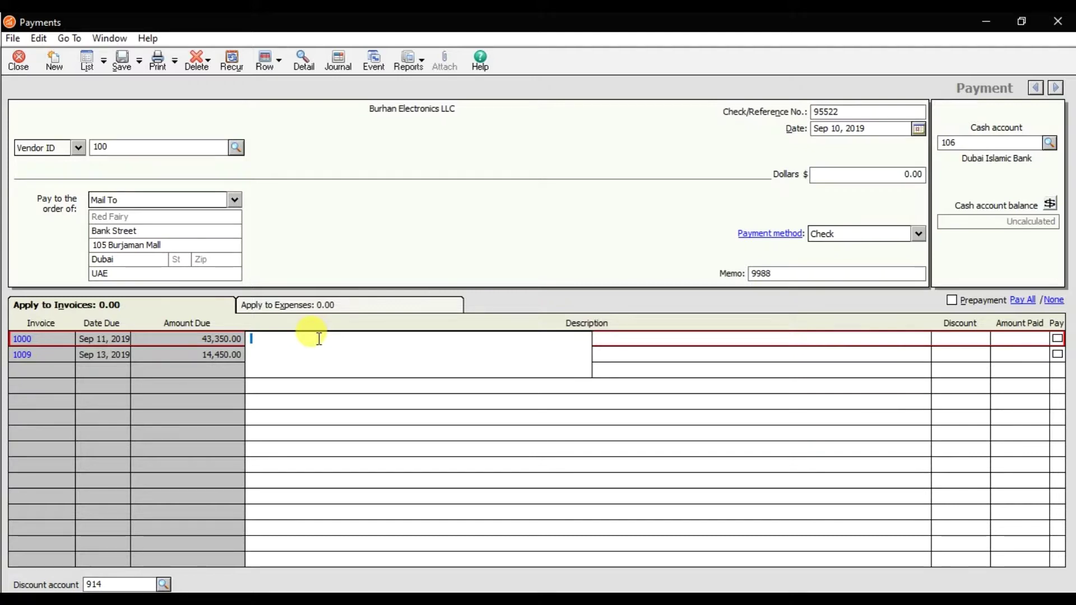
type("Partial")
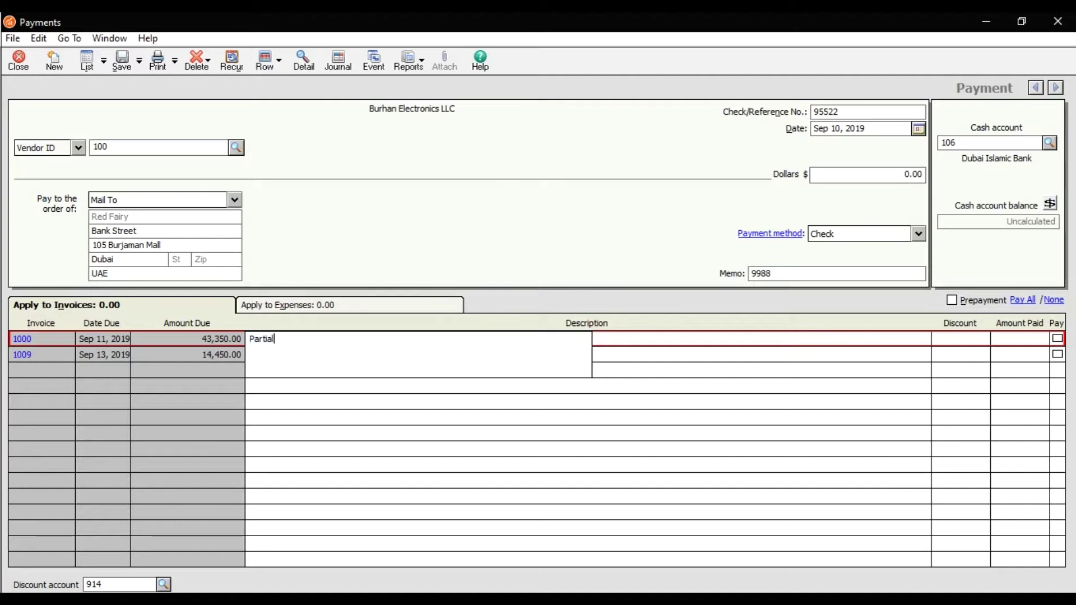
type(" Payment to ")
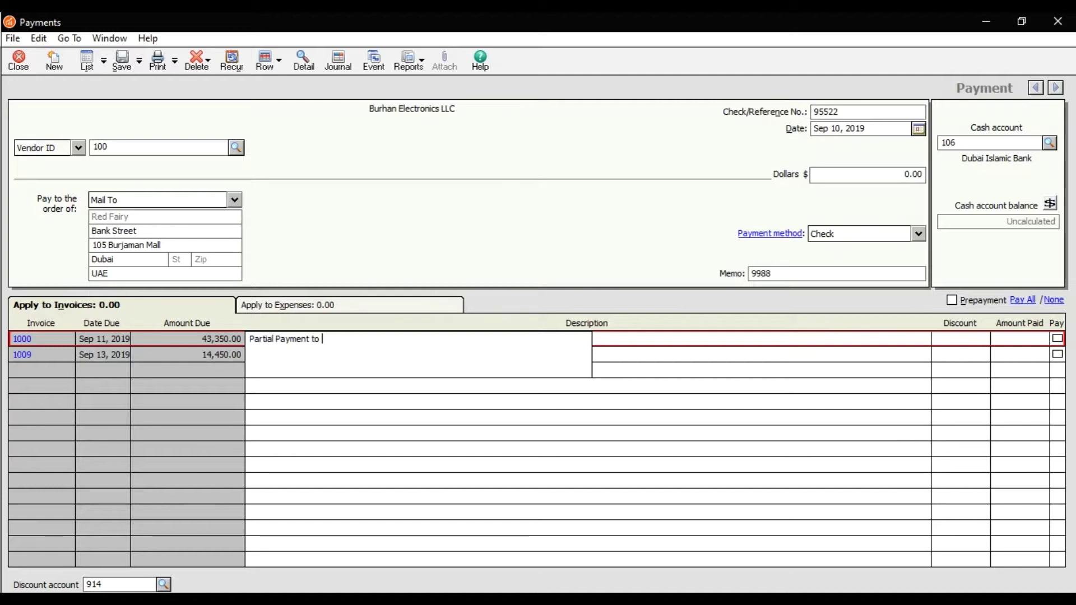
type("Red Fairy")
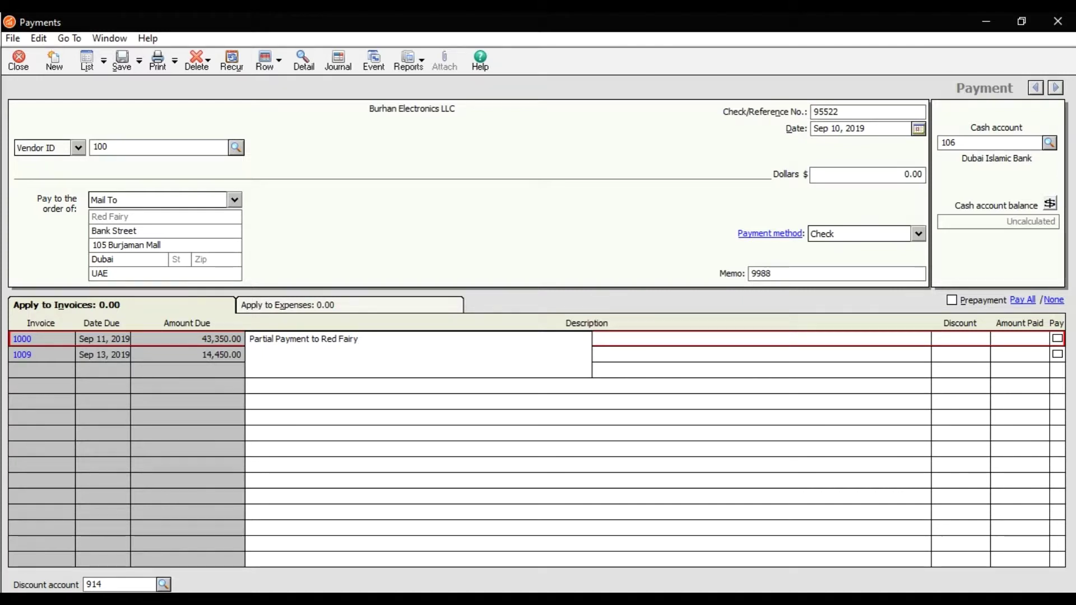
key("Tab")
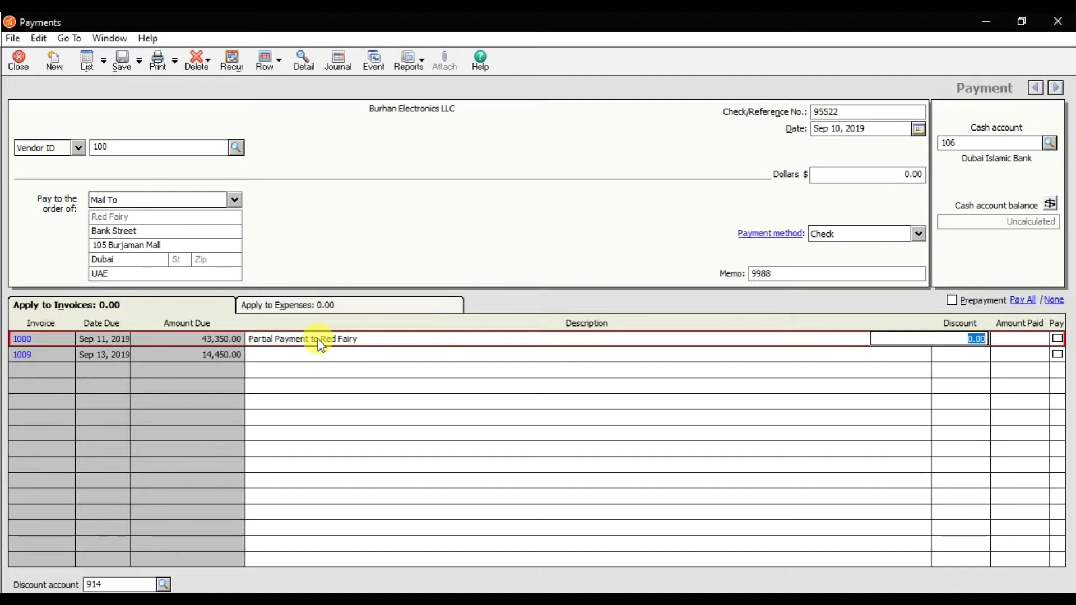
key("Tab")
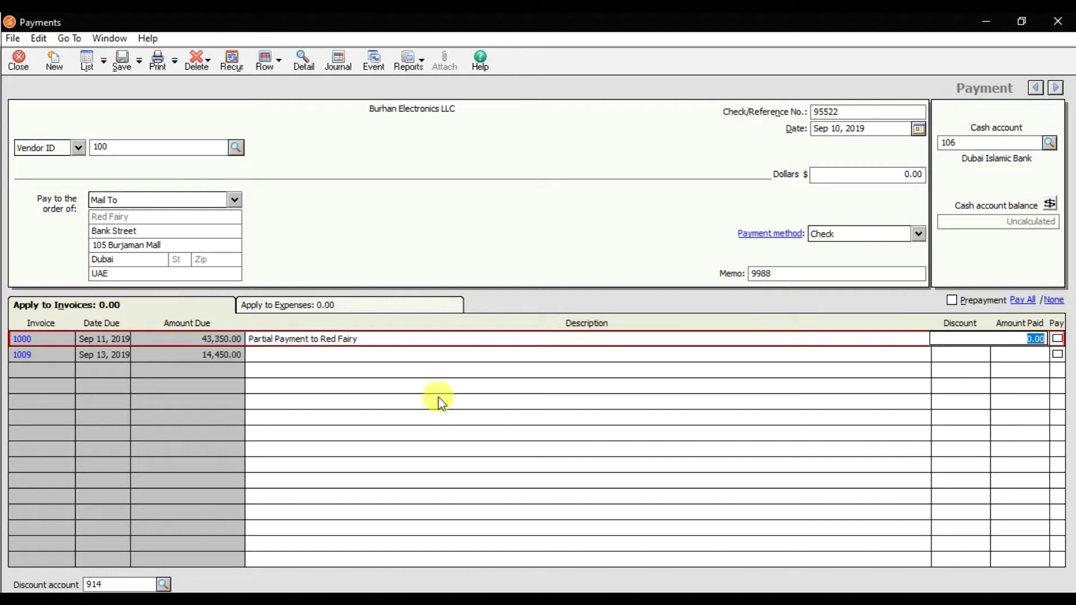
Tick Pay on invoice 1000 to pay its full 43,350.00, leaving invoice 1009 unpaid.
left_click(190, 343)
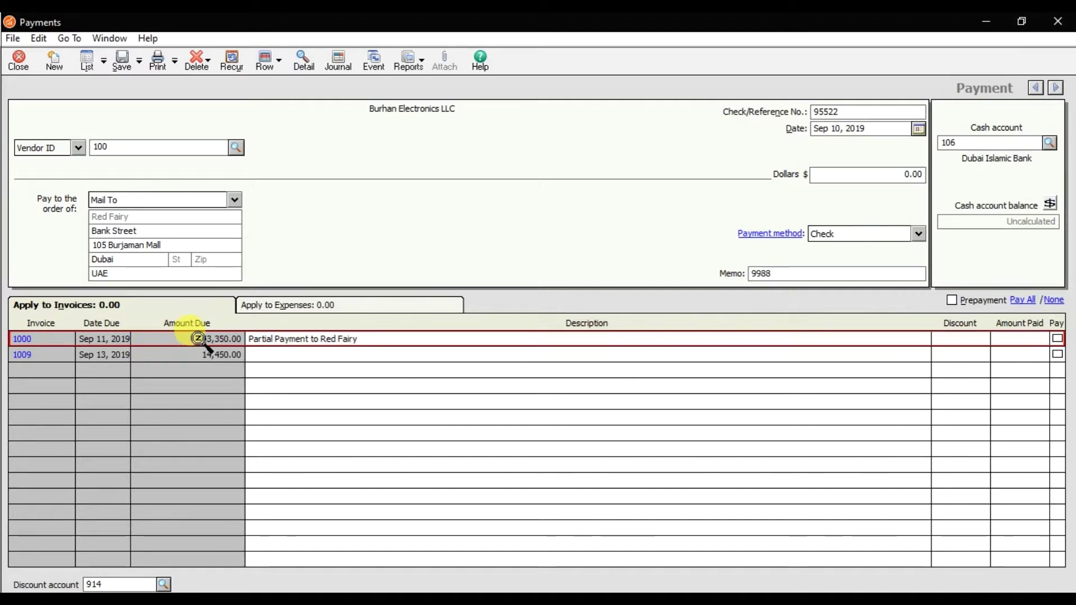
left_click(1058, 340)
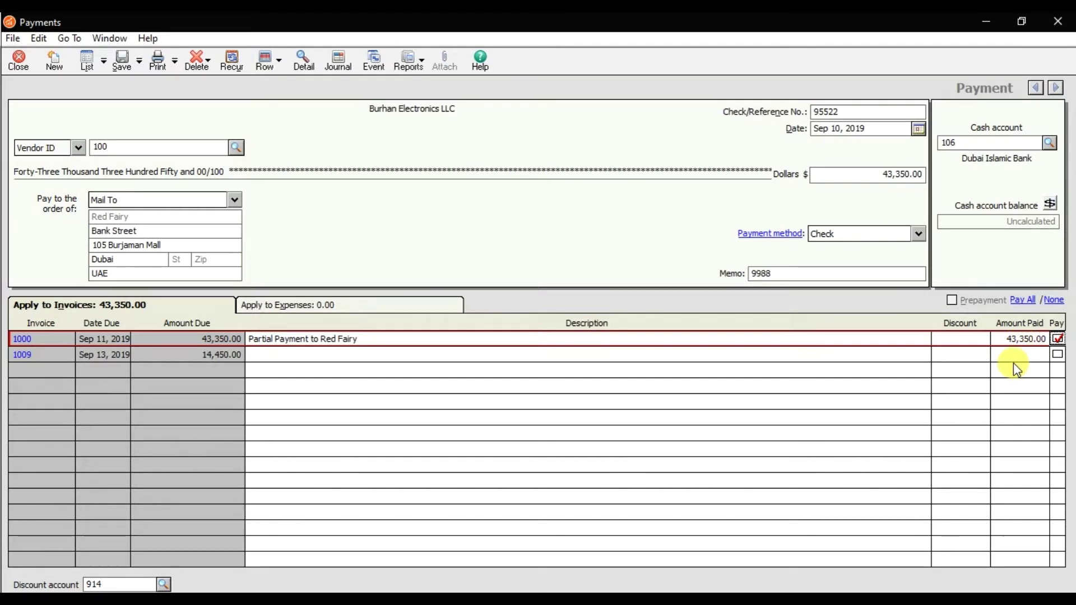
left_click(204, 354)
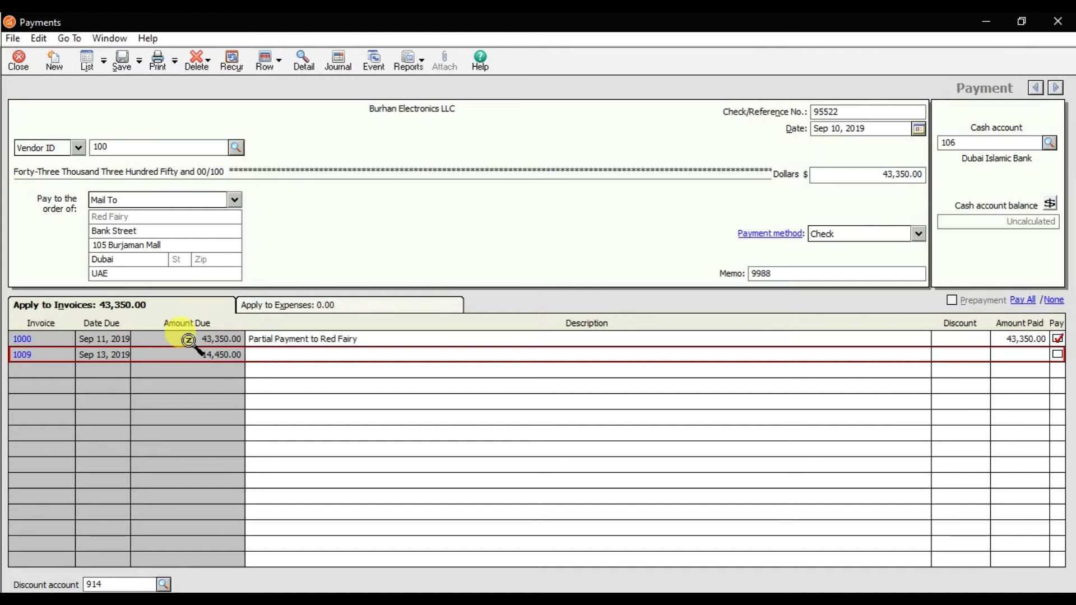
Apply 6,650.00 to invoice 1009, confirm the 50,000.00 total, and save check 95522.
left_click(1016, 354)
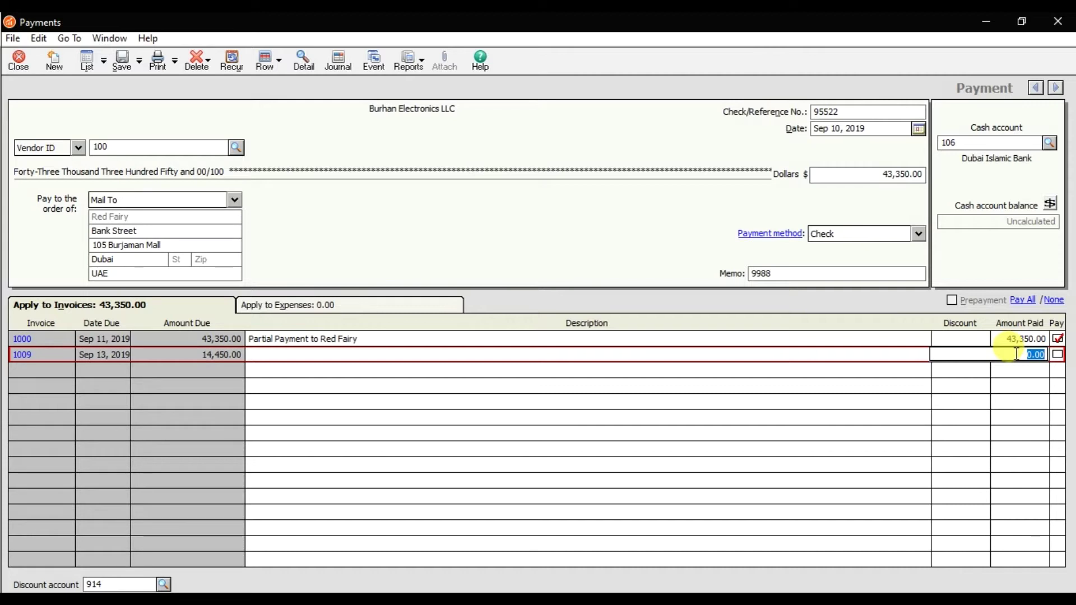
type("6,650")
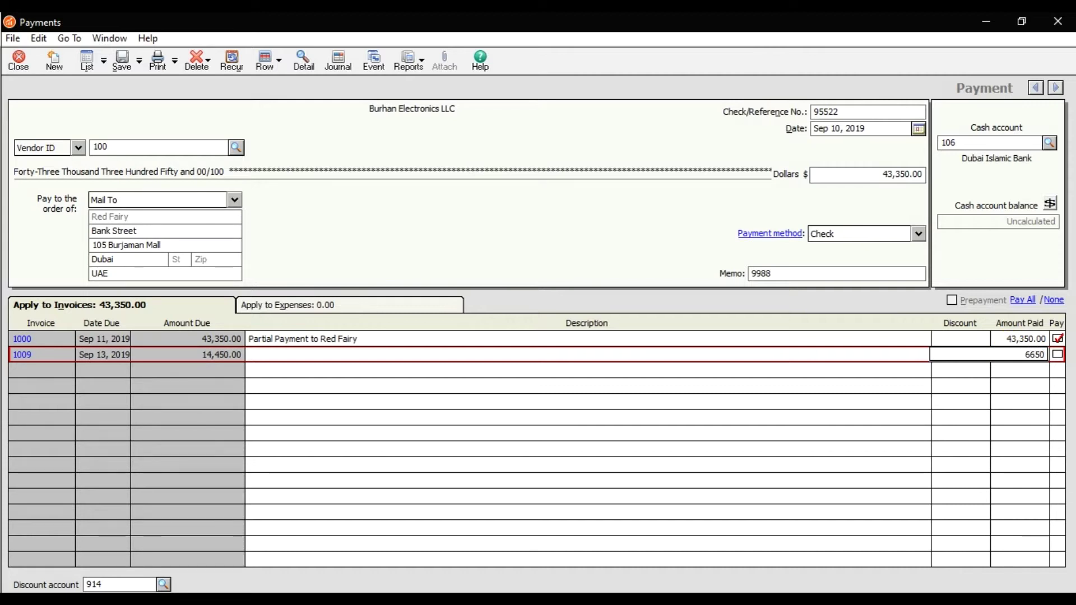
key("Return")
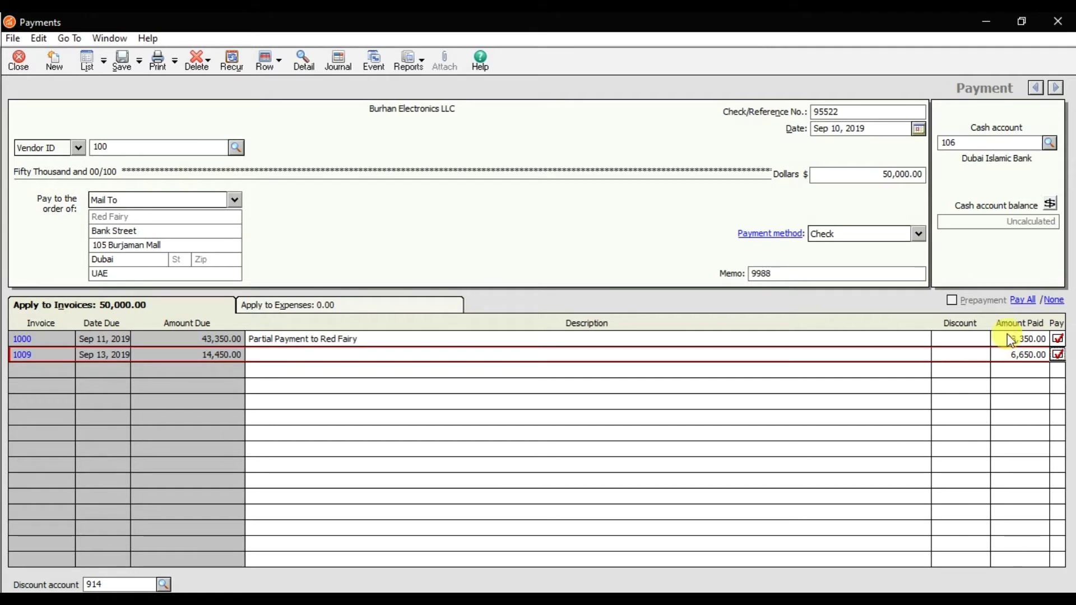
left_click_drag(880, 175, 944, 183)
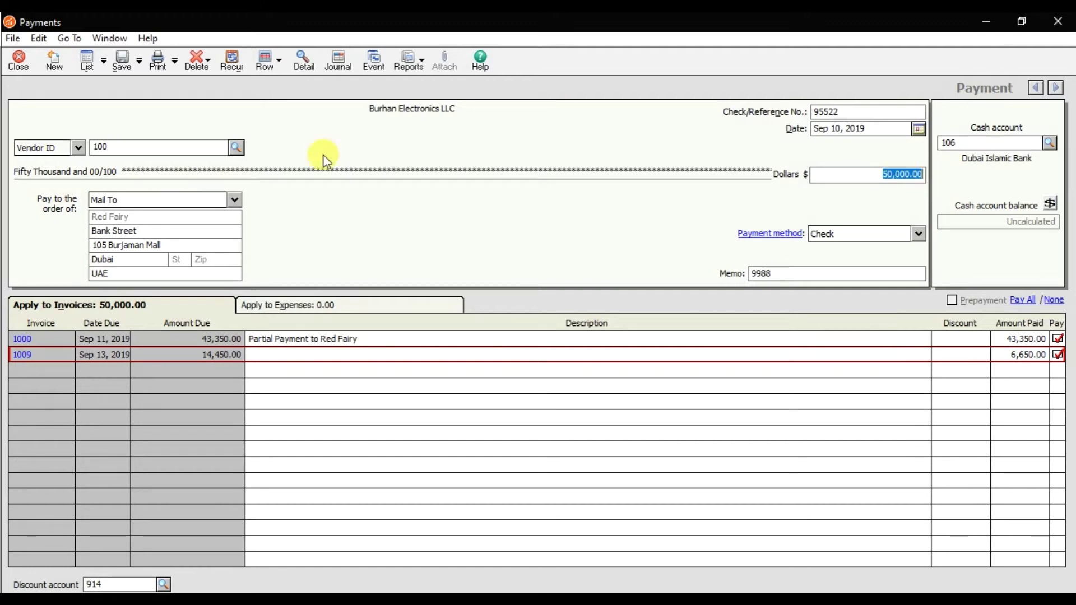
left_click(122, 66)
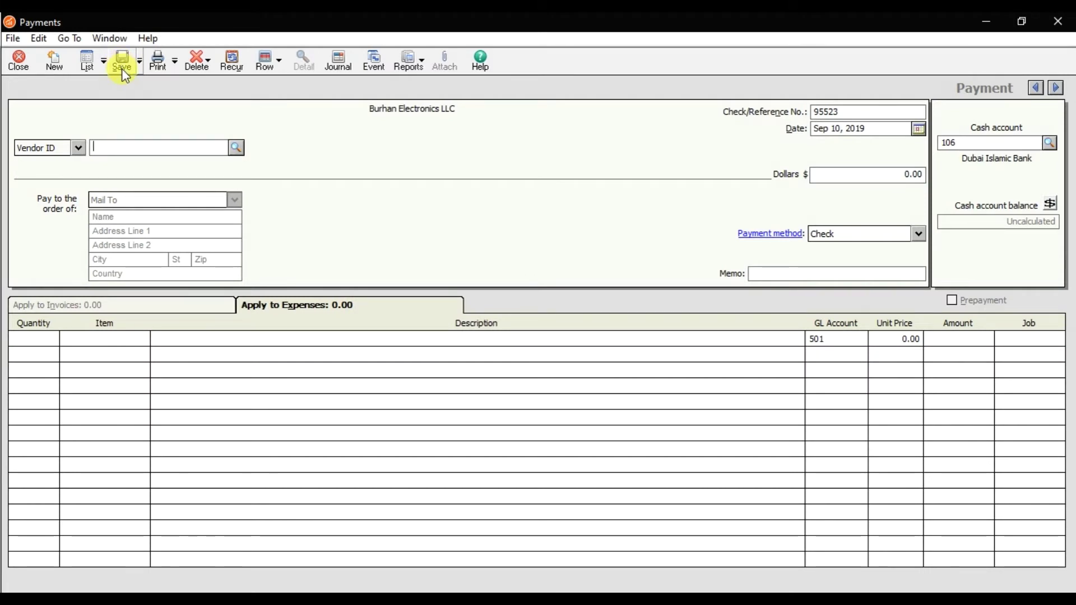
Close the payment window and open the Accounts Payable Vendor Ledgers report.
left_click(17, 60)
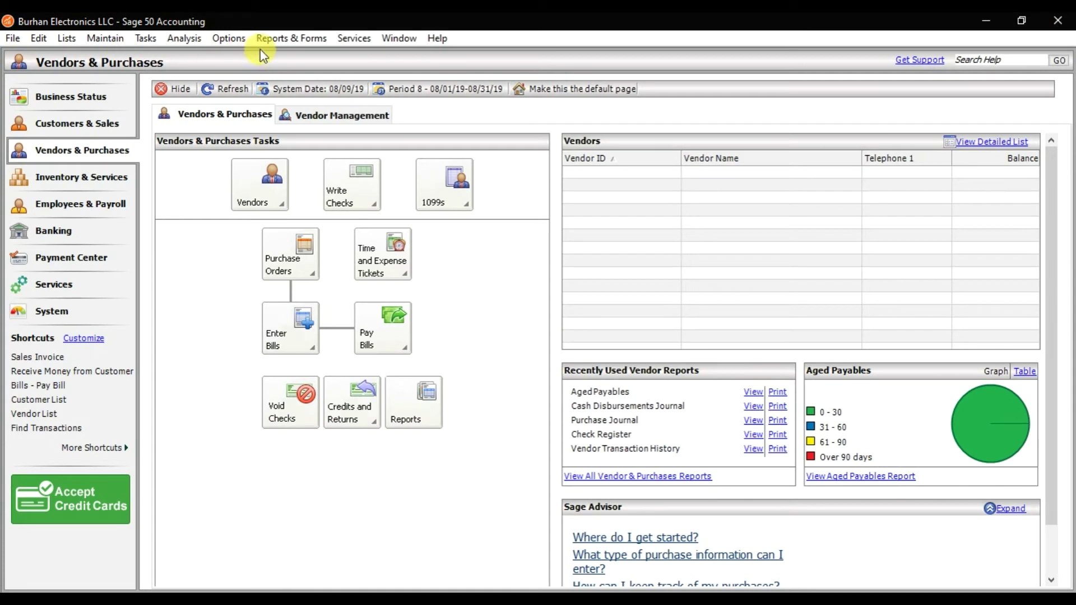
left_click(302, 38)
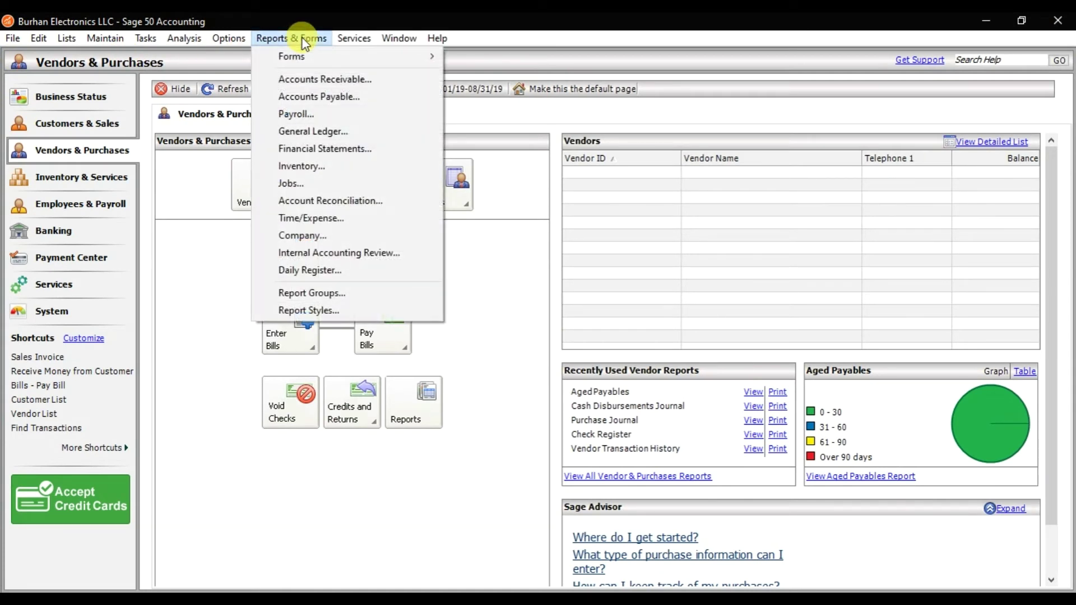
left_click(313, 96)
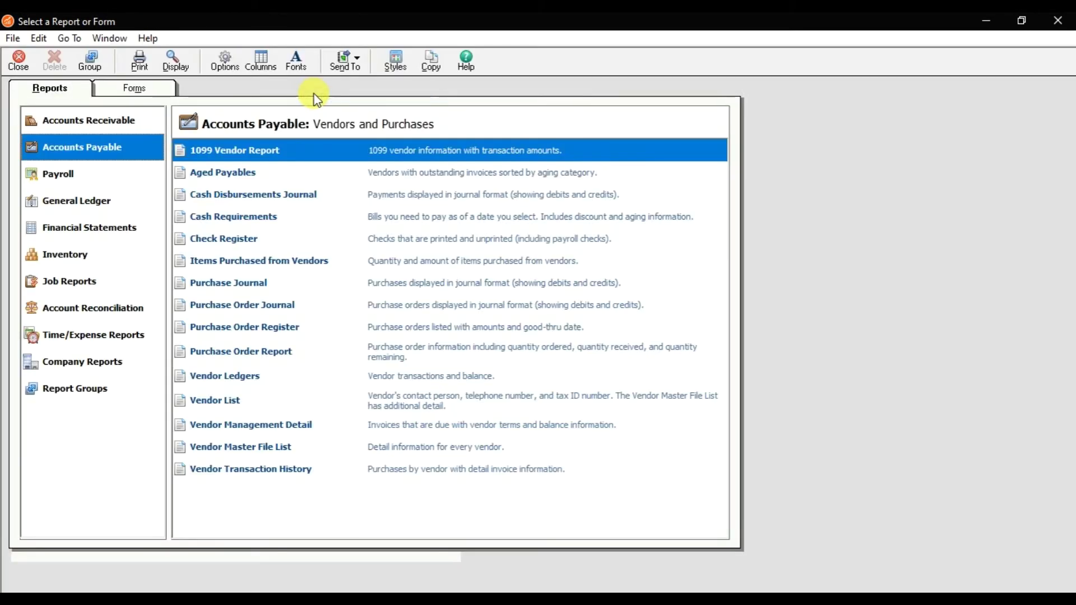
double_click(263, 377)
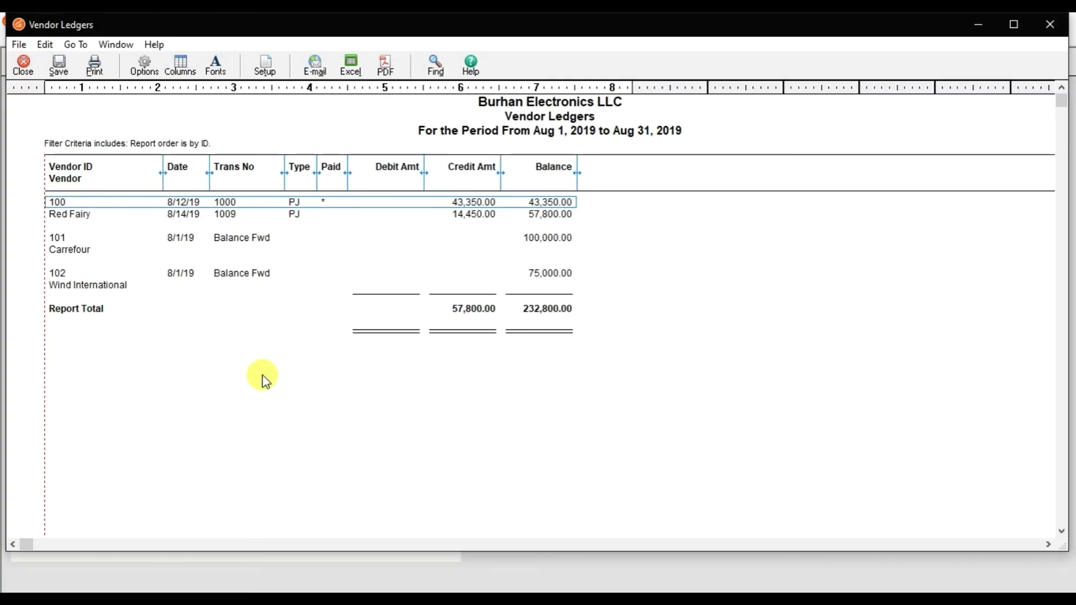
Filter the Vendor Ledgers report by Vendor ID to include only vendor 100.
left_click(146, 66)
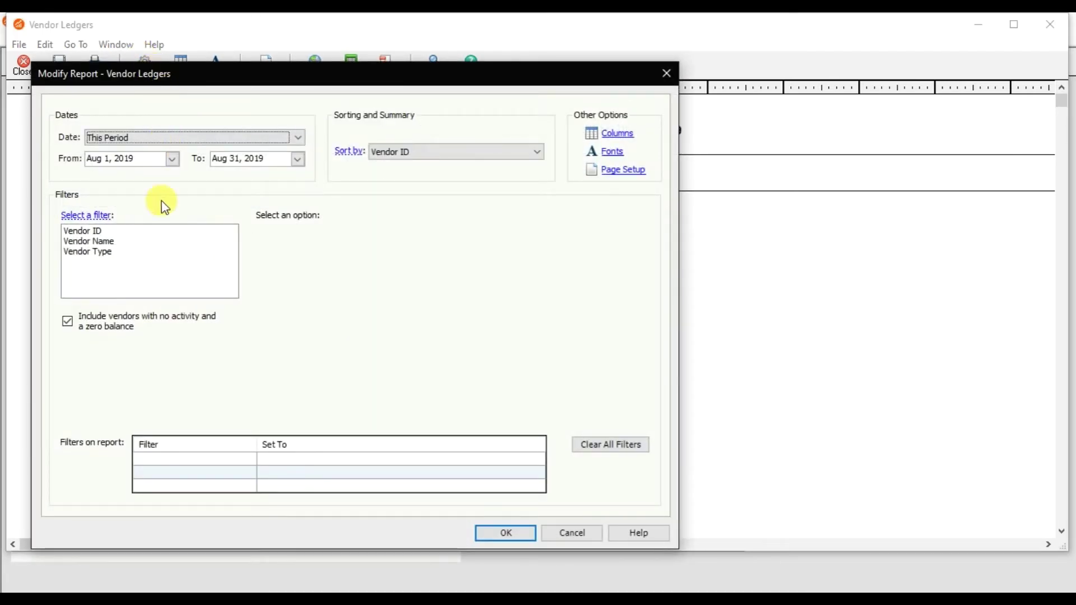
left_click(93, 231)
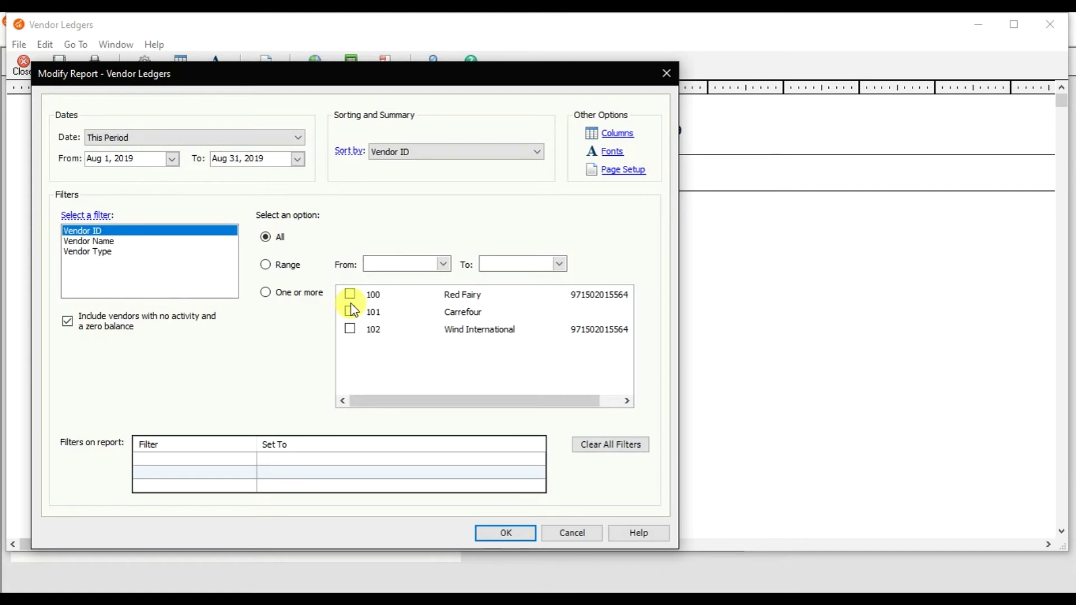
left_click(351, 295)
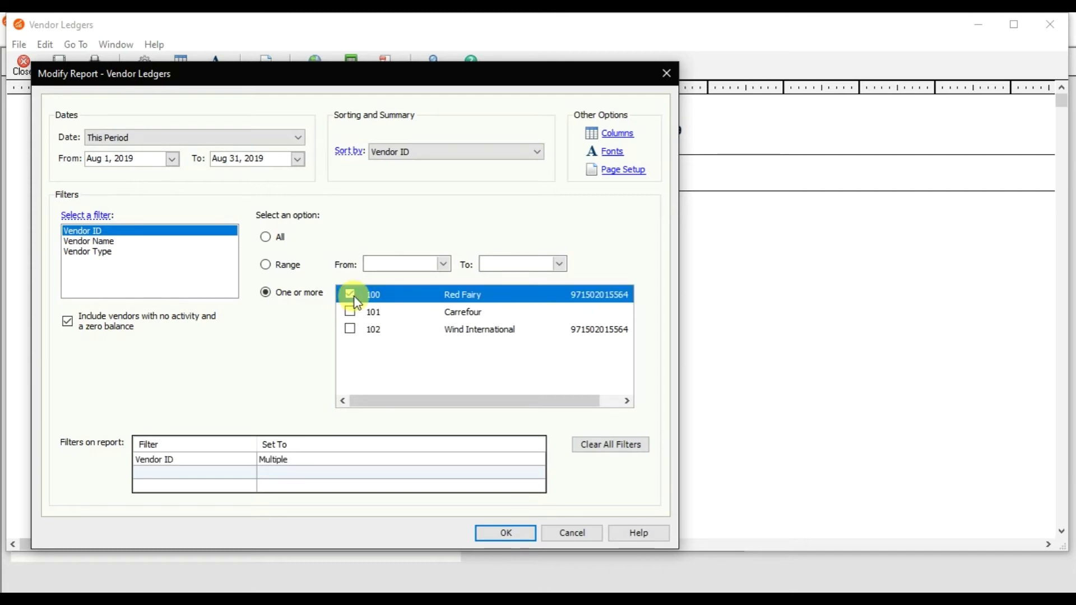
left_click(529, 537)
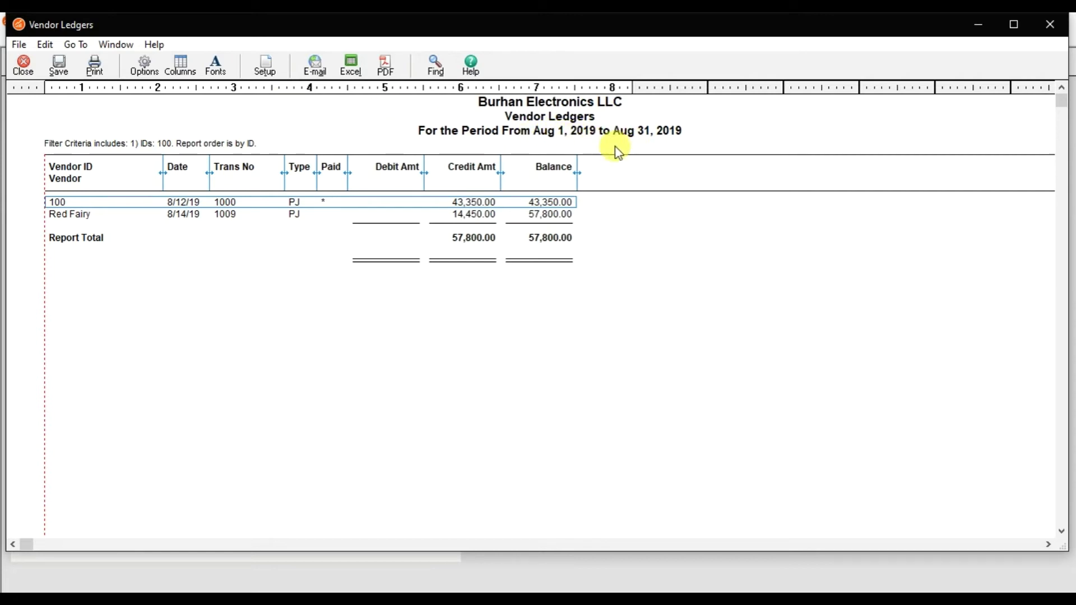
Set the report end date to Sep 30, 2019 and review the 9/10/19 50,000.00 payment line.
left_click(148, 71)
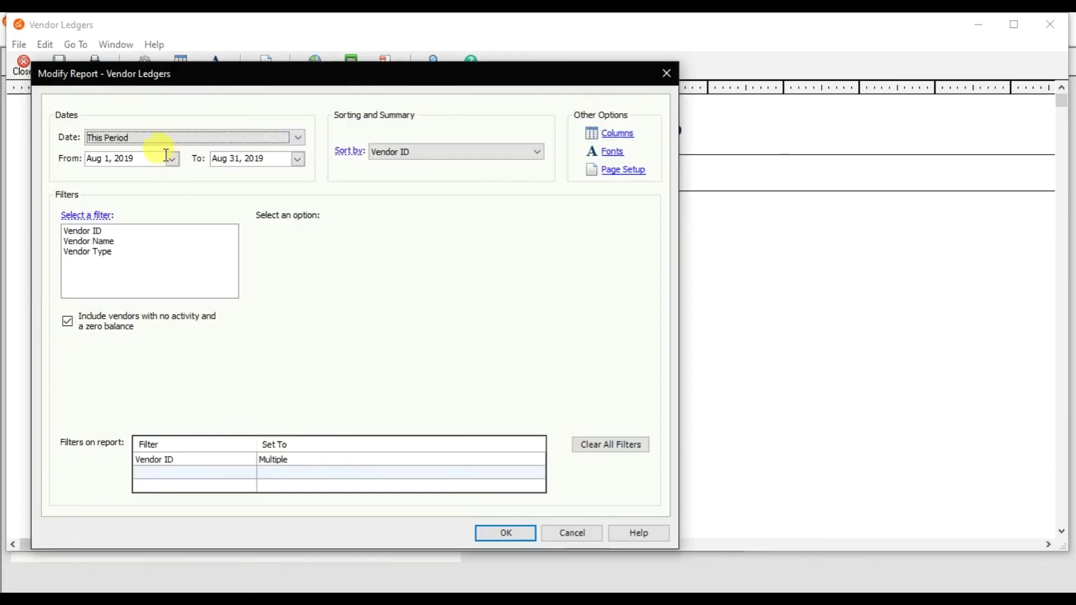
left_click(298, 160)
left_click(379, 181)
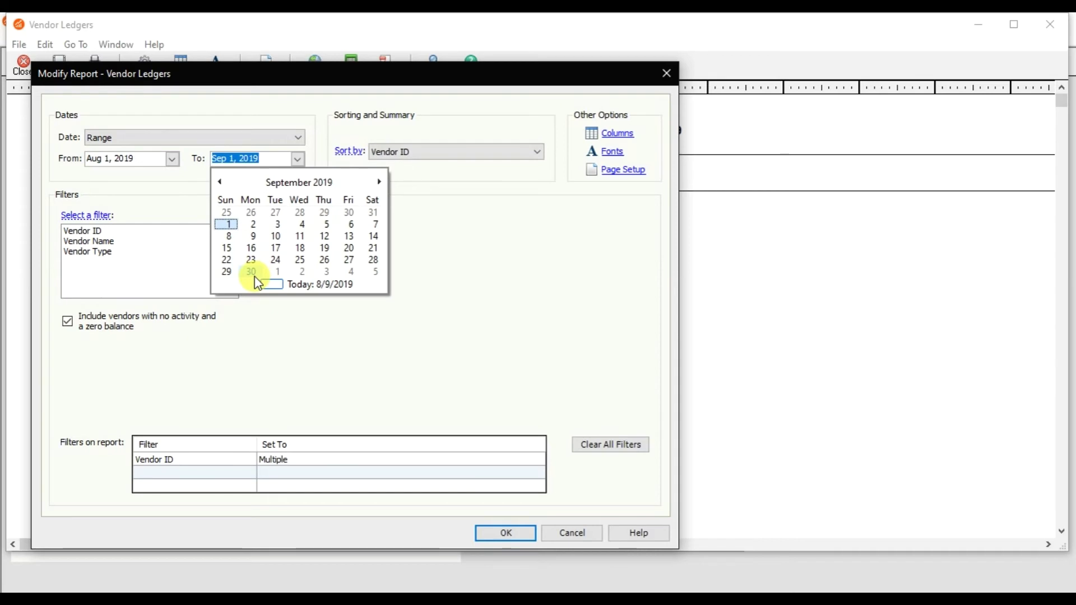
left_click(255, 274)
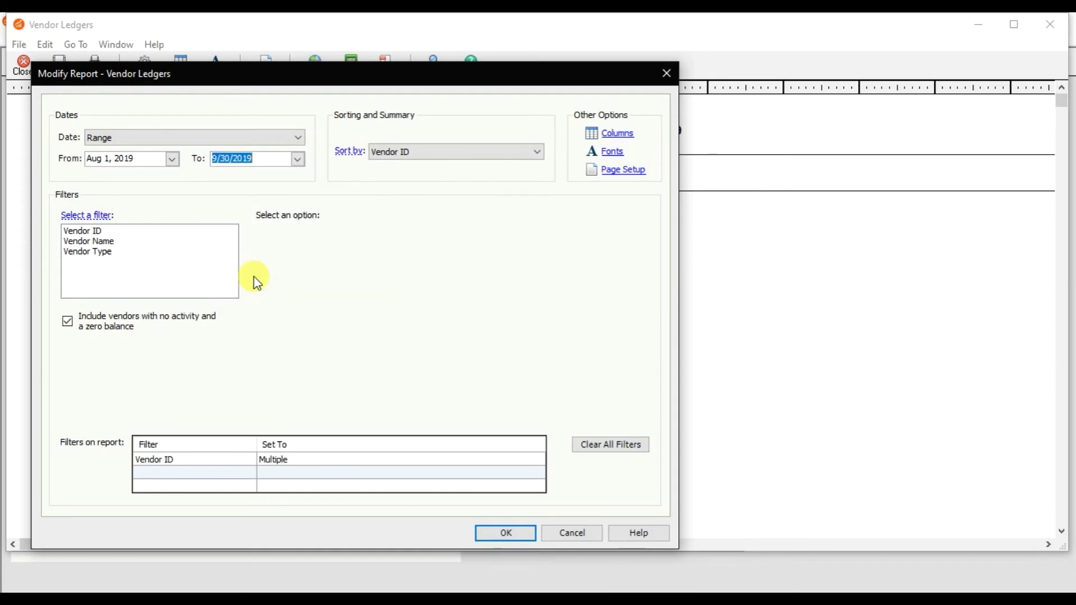
left_click(489, 531)
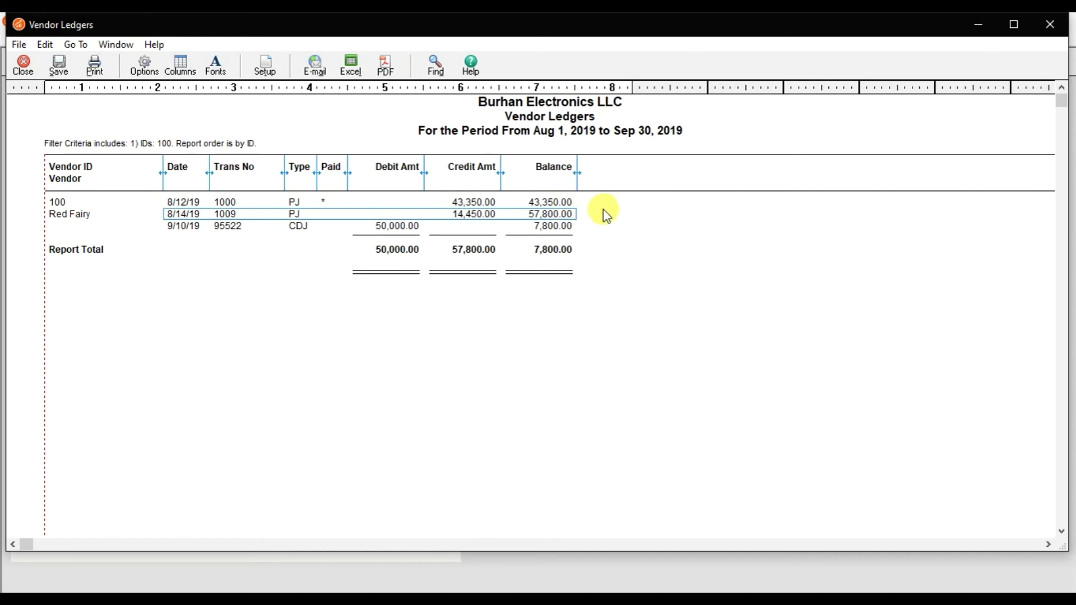
left_click(392, 231)
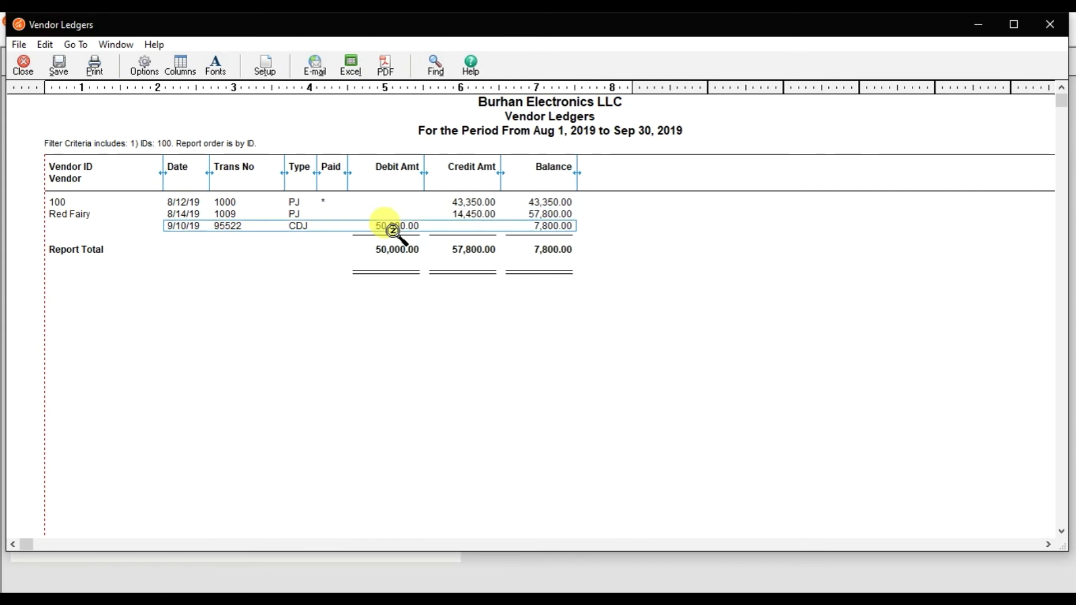